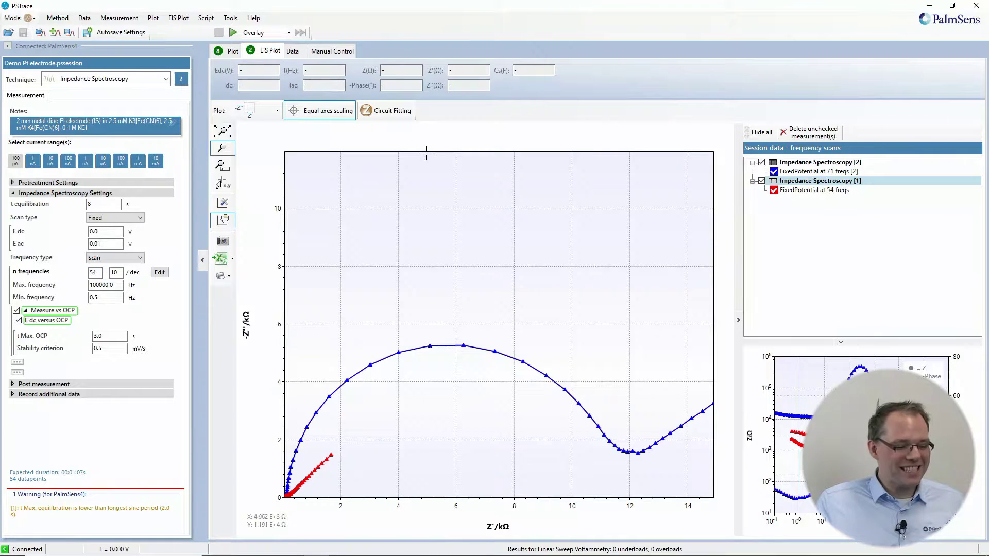
- Open Equivalent Circuit Analysis for the spectrum and place resistors R1, R2, R3 in series
click(397, 112)
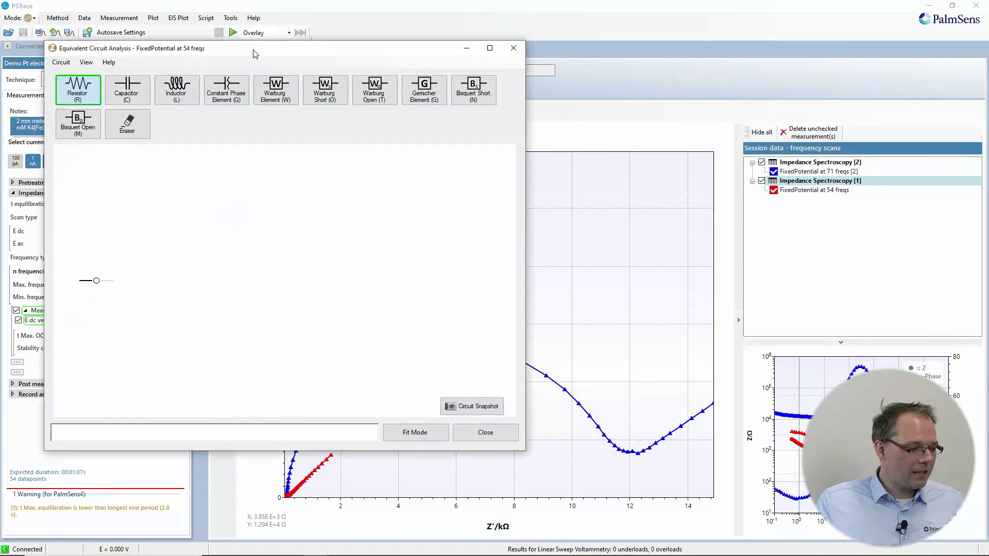
drag(253, 54, 473, 71)
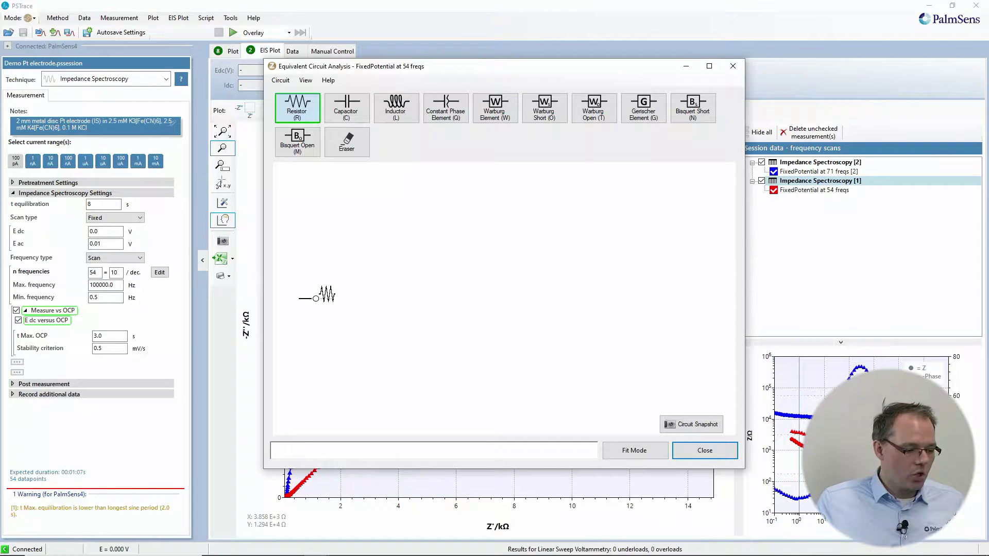
click(316, 298)
click(381, 298)
click(445, 298)
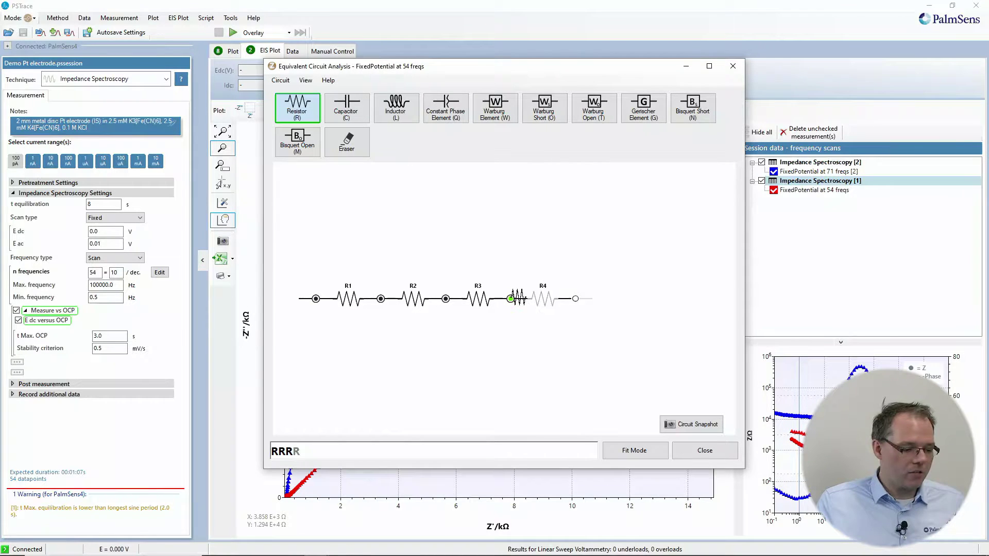
- Add a capacitor in series after R3 and capacitor C1 in parallel with R2
click(346, 109)
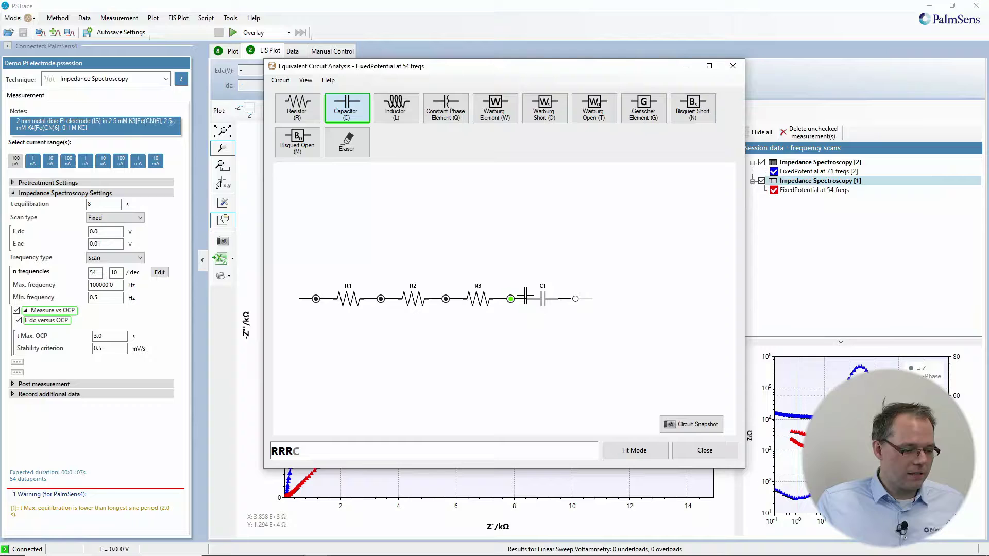
click(525, 296)
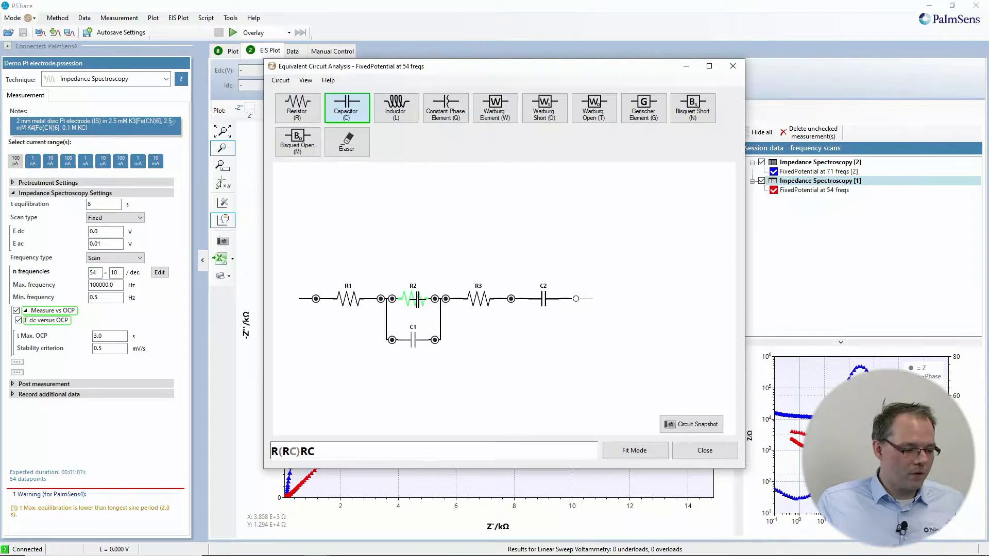
click(418, 299)
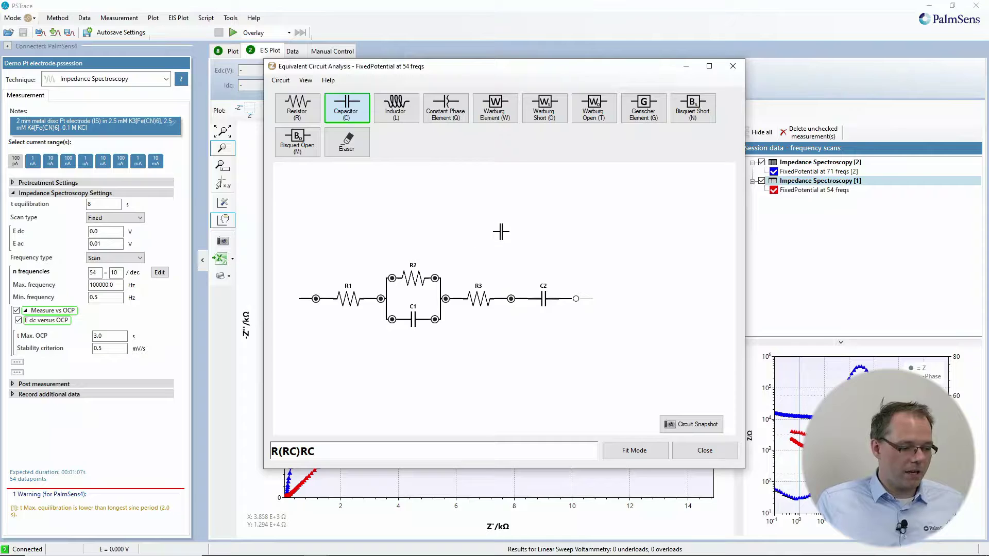
- Erase every element of the trial circuit, leaving an empty canvas
click(345, 147)
click(412, 293)
click(413, 299)
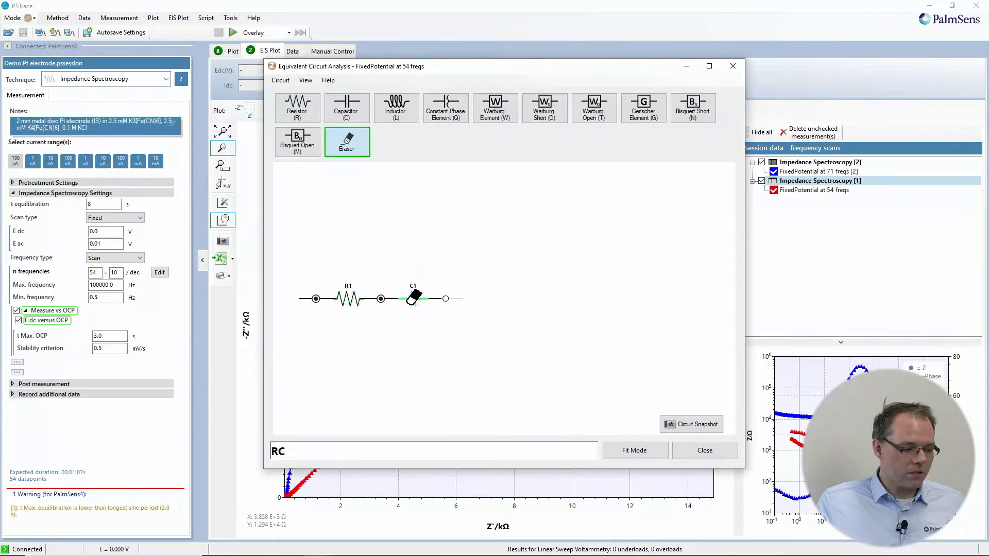
click(412, 299)
click(353, 291)
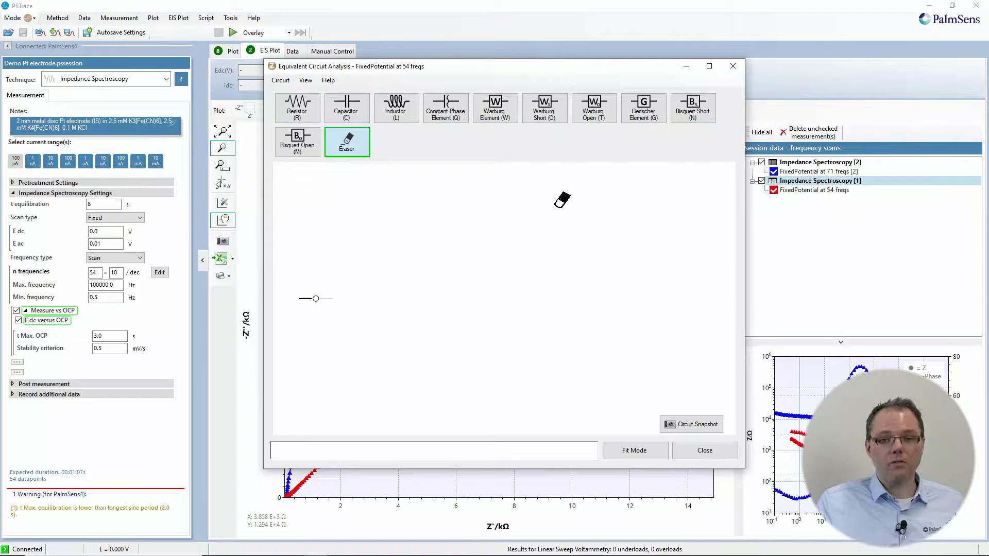
click(281, 81)
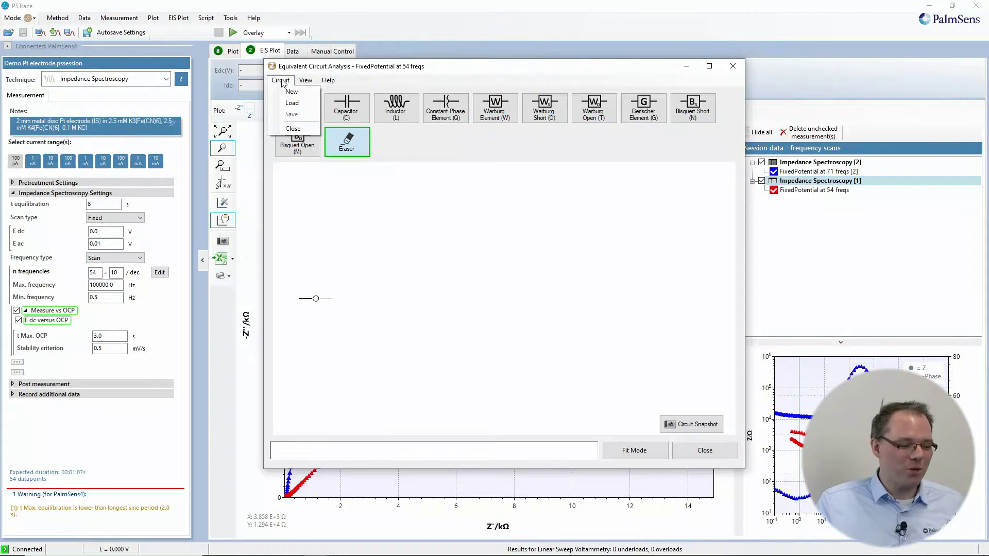
- Preview the saved circuits and load the Randles Circuit R([RW]C) into the editor
click(283, 103)
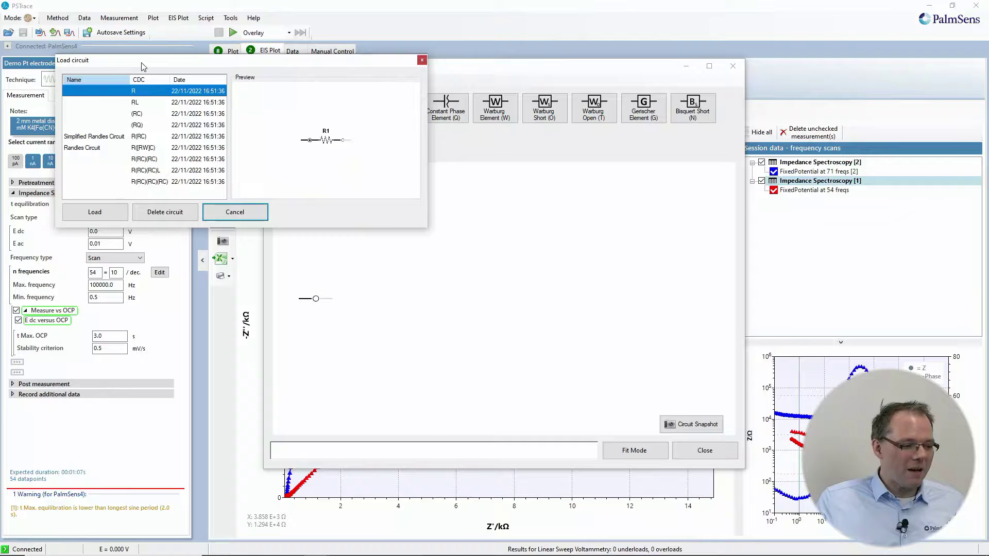
drag(168, 63, 234, 70)
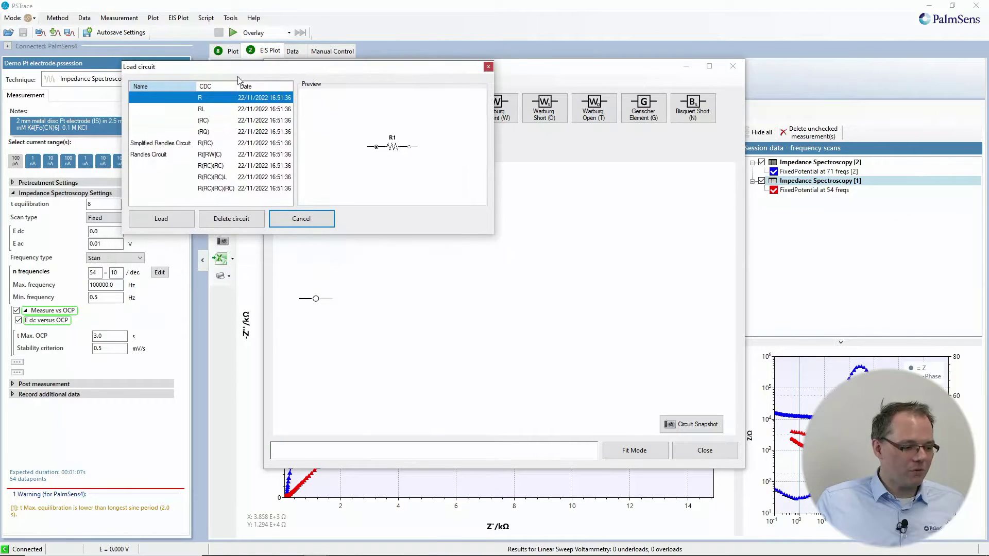
click(176, 145)
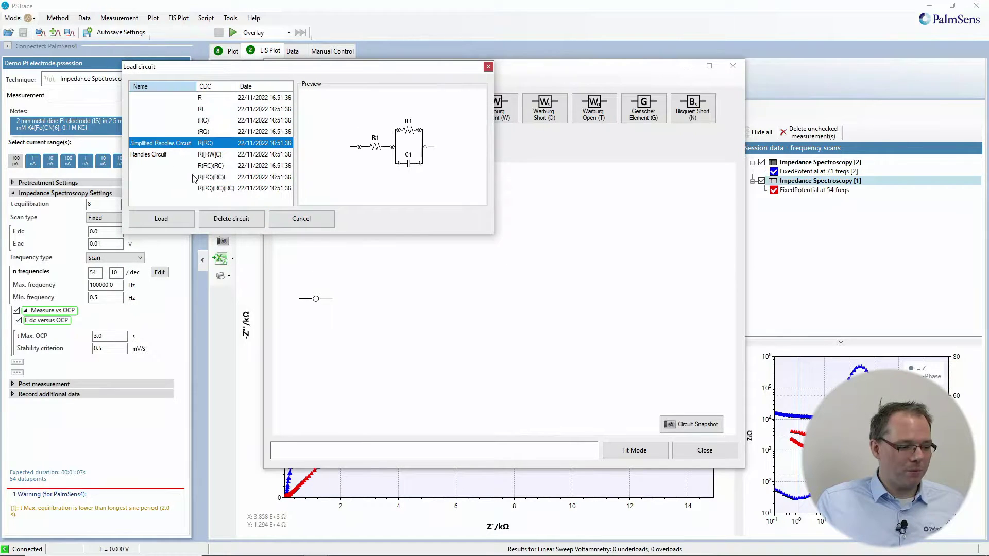
click(160, 155)
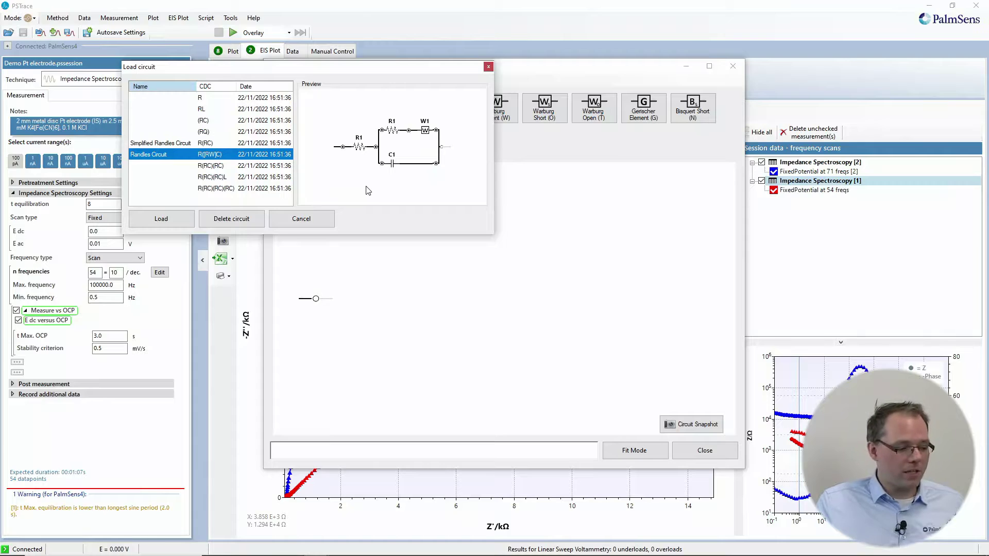
click(166, 189)
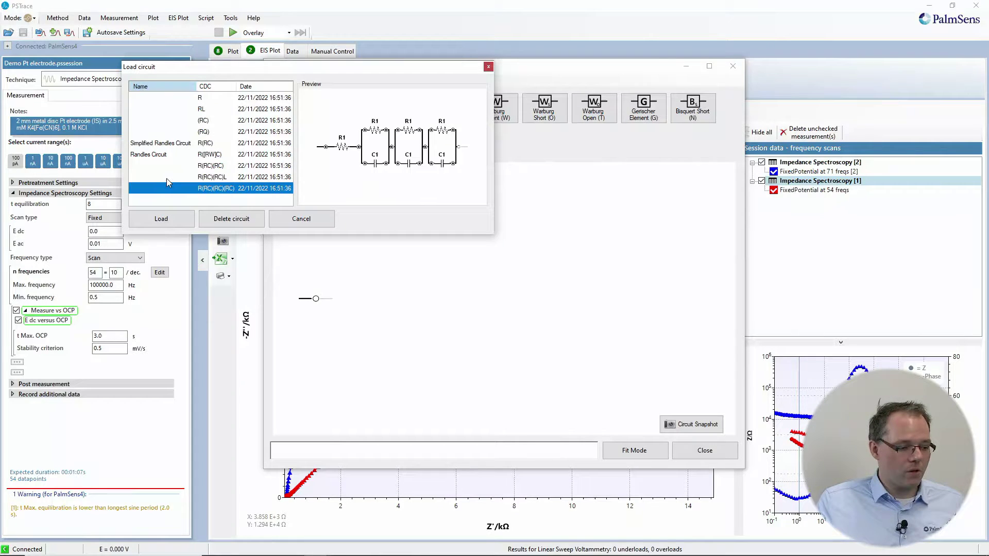
click(166, 177)
click(167, 166)
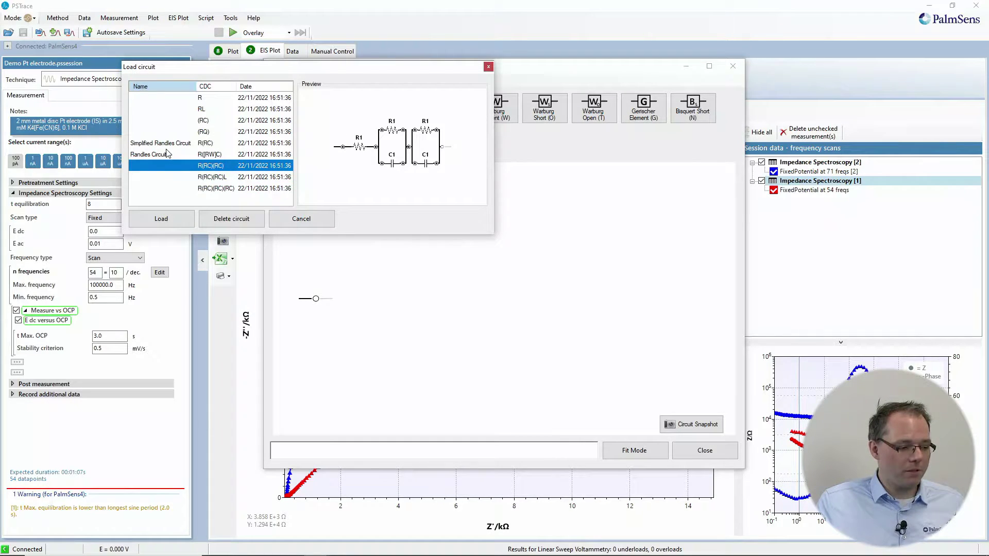
click(166, 154)
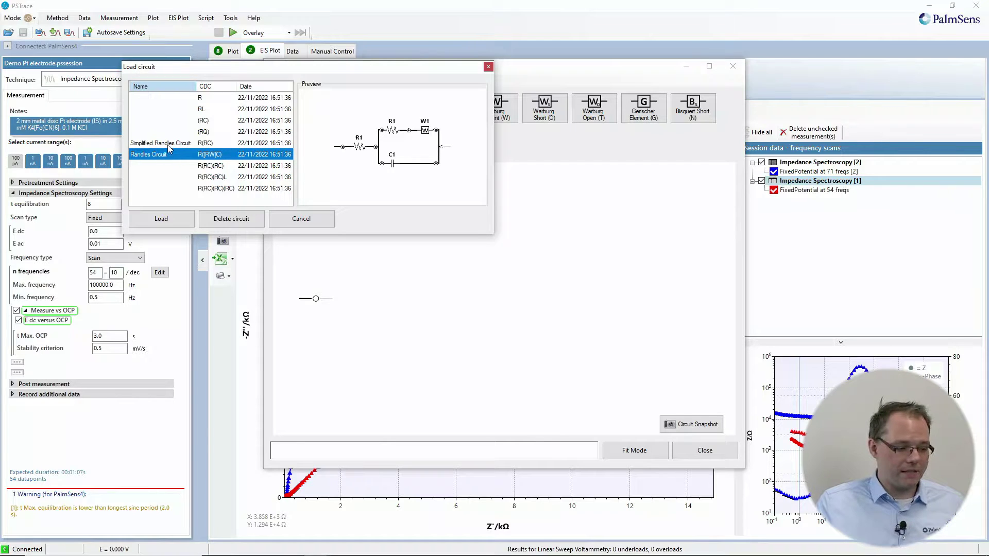
click(161, 218)
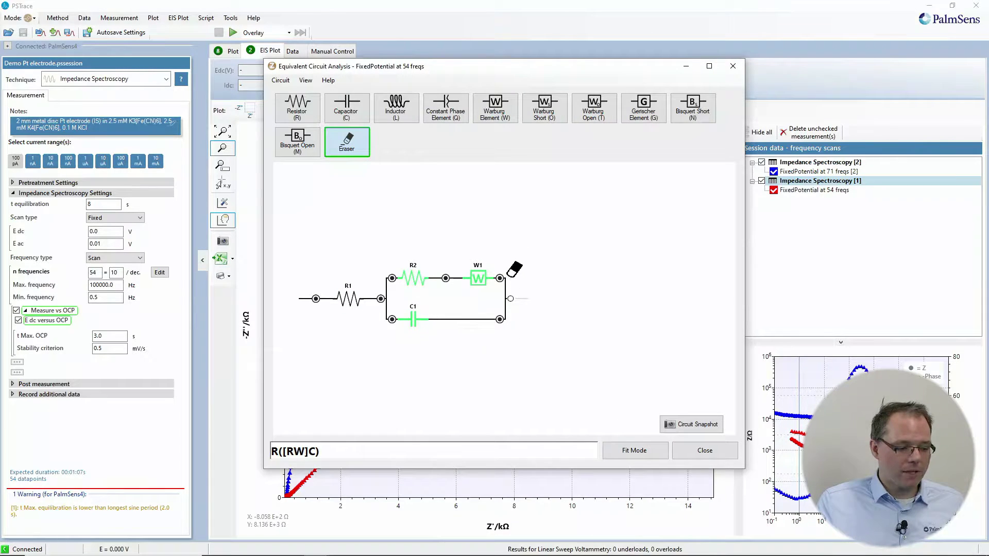
- Switch to Fit Mode, maximize the analysis window and widen the Nyquist plot area
click(624, 452)
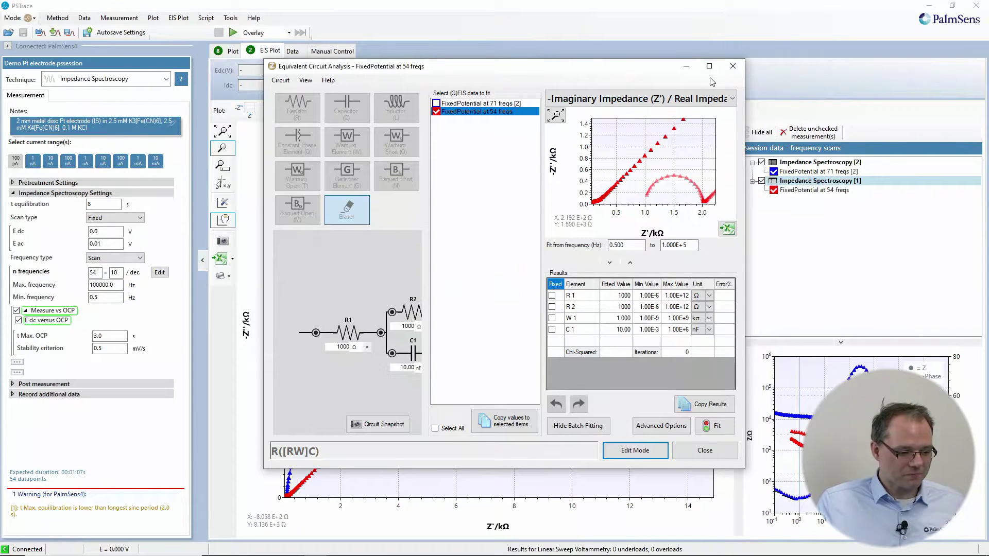
click(709, 67)
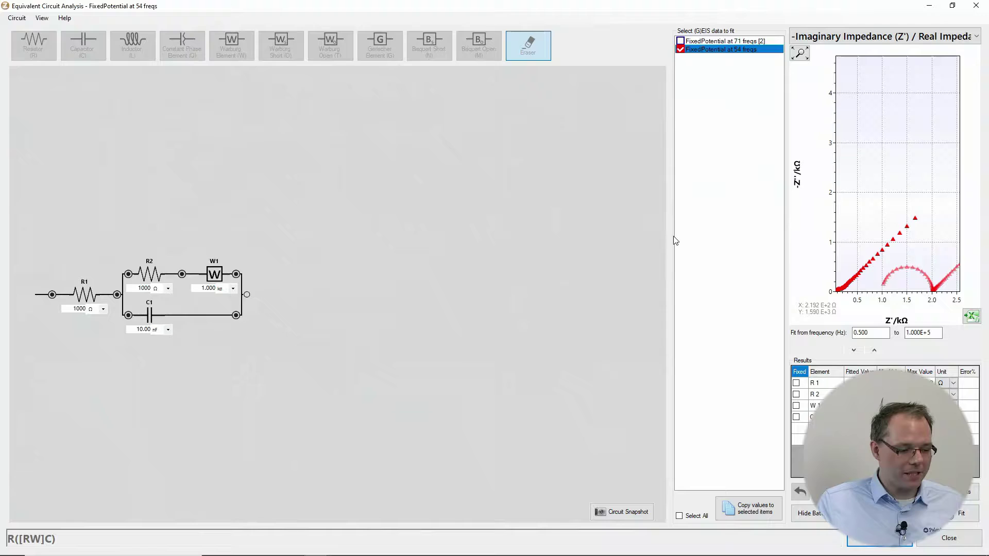
drag(674, 241, 308, 231)
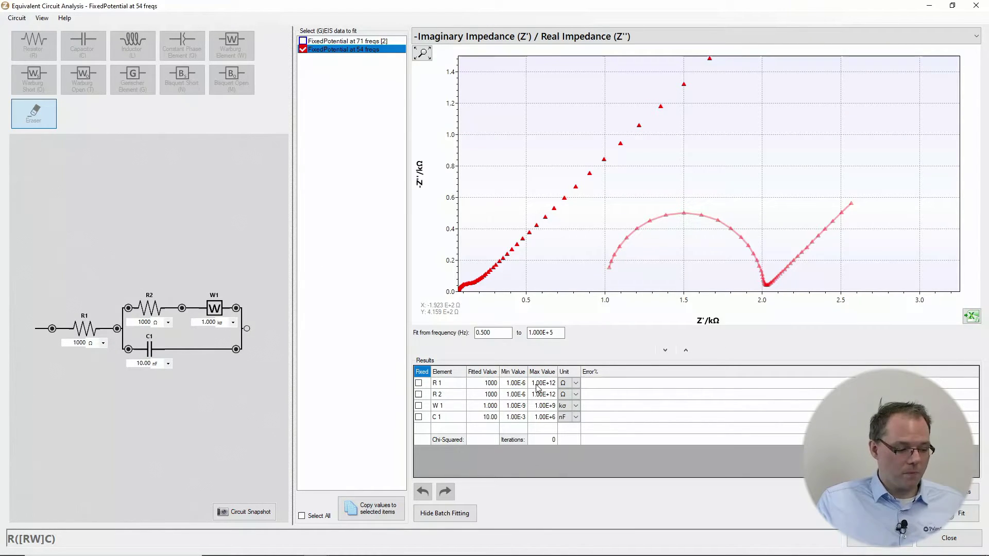
- Tick and then untick Fixed for R1, R2 and W1 so all remain free to fit
click(419, 382)
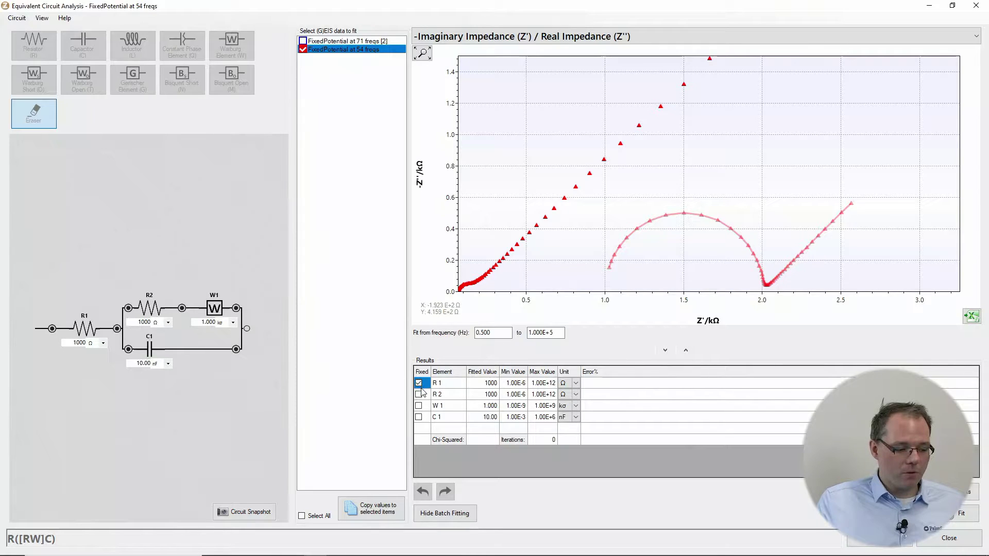
click(419, 394)
click(418, 405)
click(418, 405)
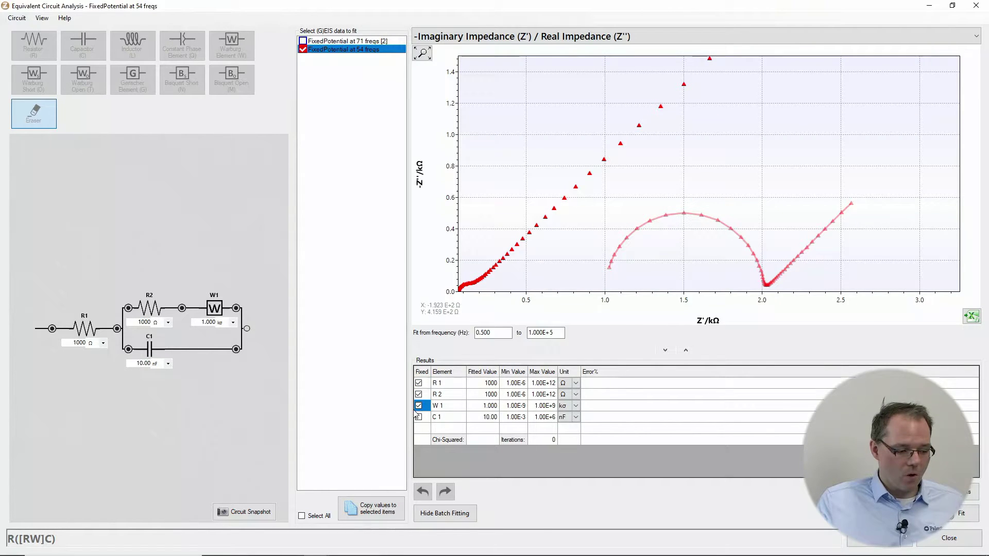
click(418, 394)
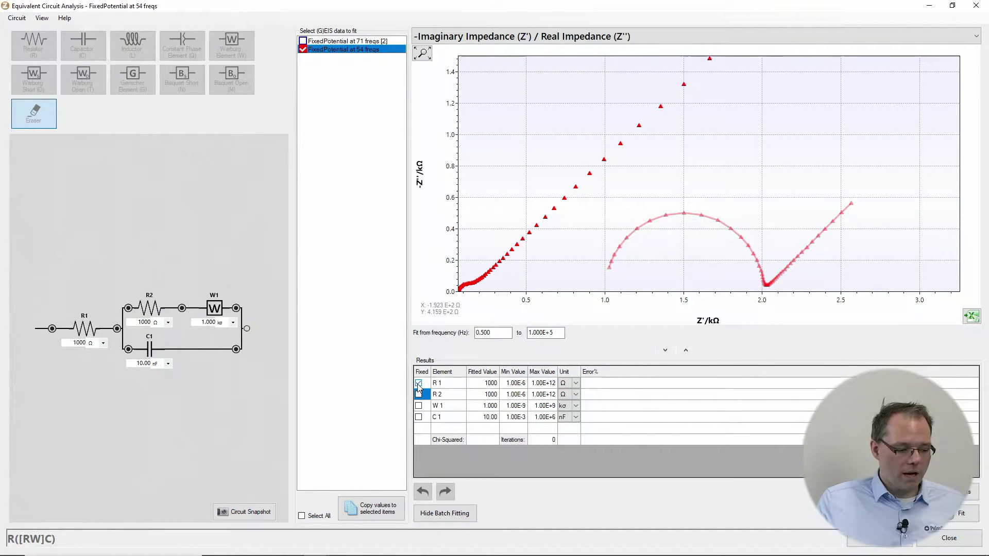
click(418, 382)
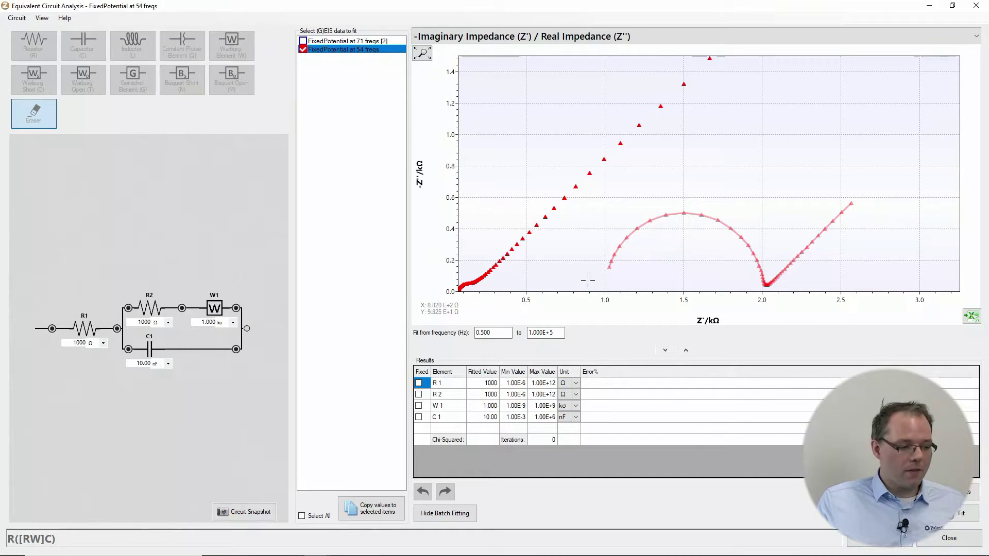
- Include the 71-frequency spectrum and fit both, giving R1 134.1 Ω, W1 3.027 kΩ, C1 469.6 nF
click(302, 42)
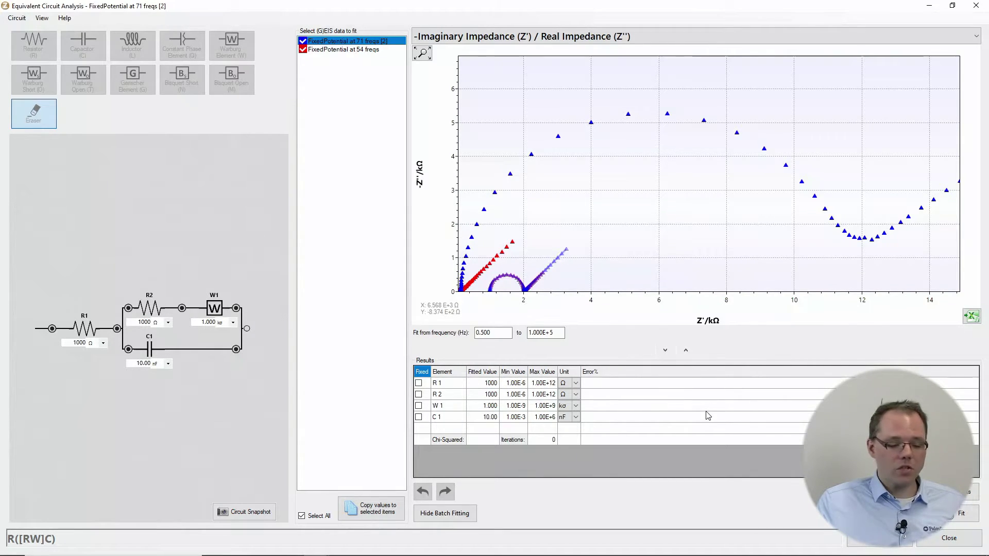
click(957, 515)
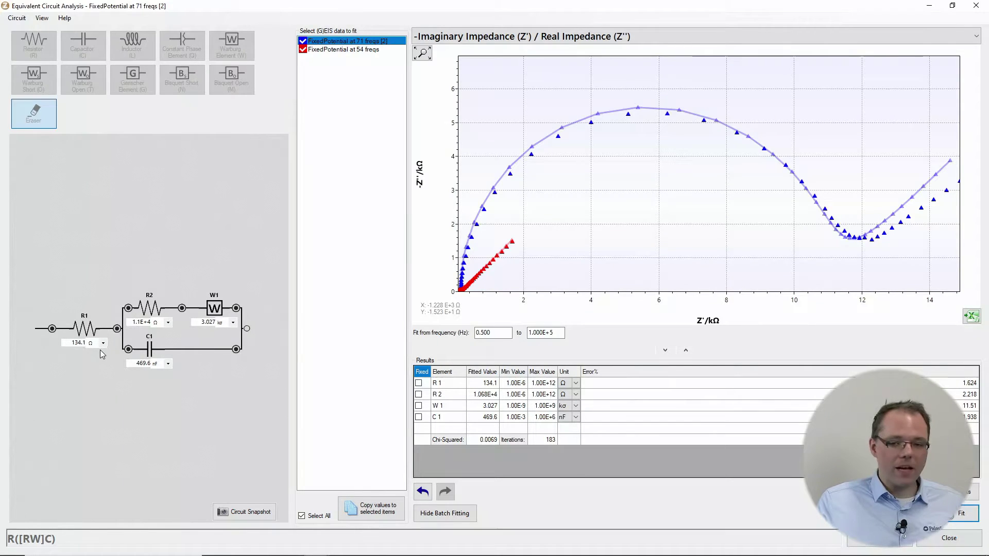
- Copy a circuit snapshot, then view the 54-frequency fit: R1 67.39 Ω, R2 74.77 Ω, C1 439.6 nF
click(245, 512)
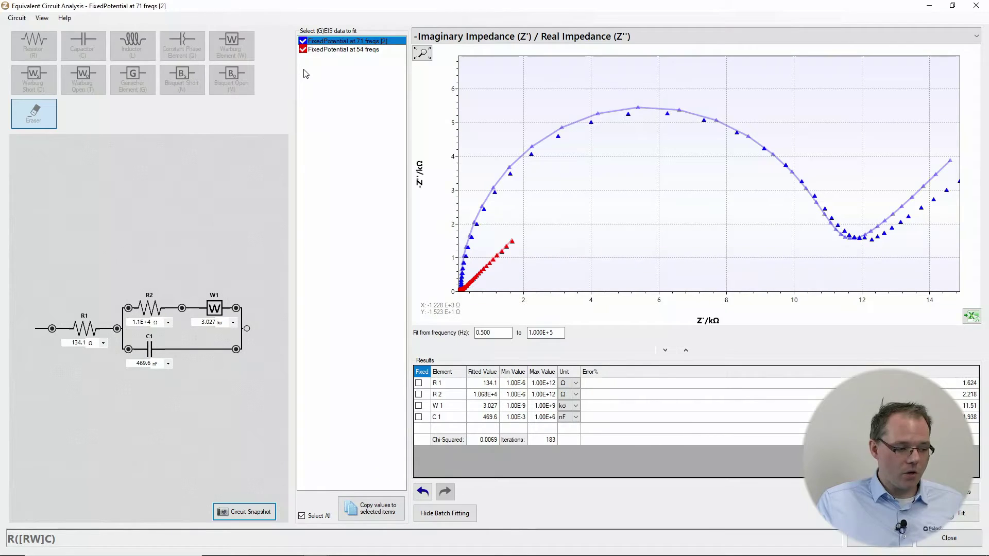
click(336, 50)
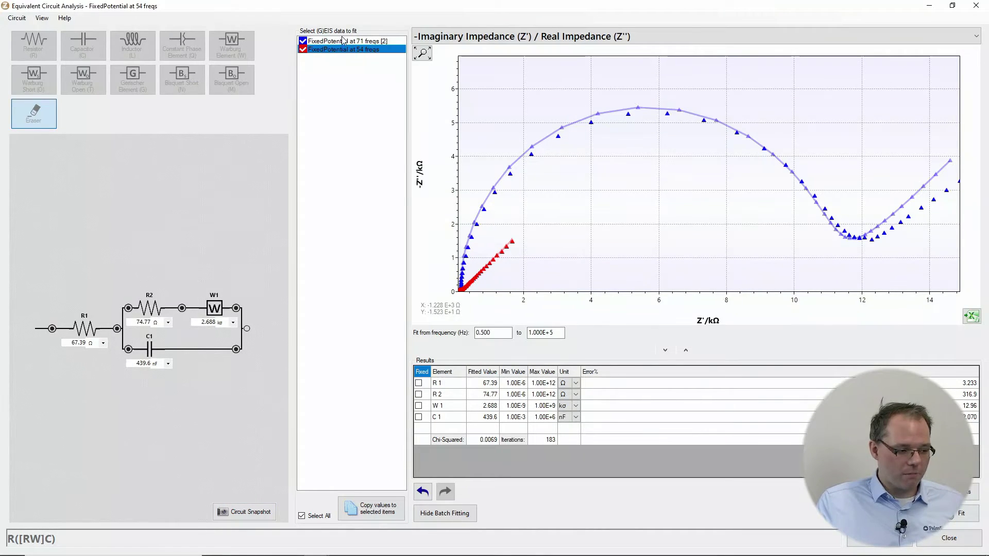
click(345, 42)
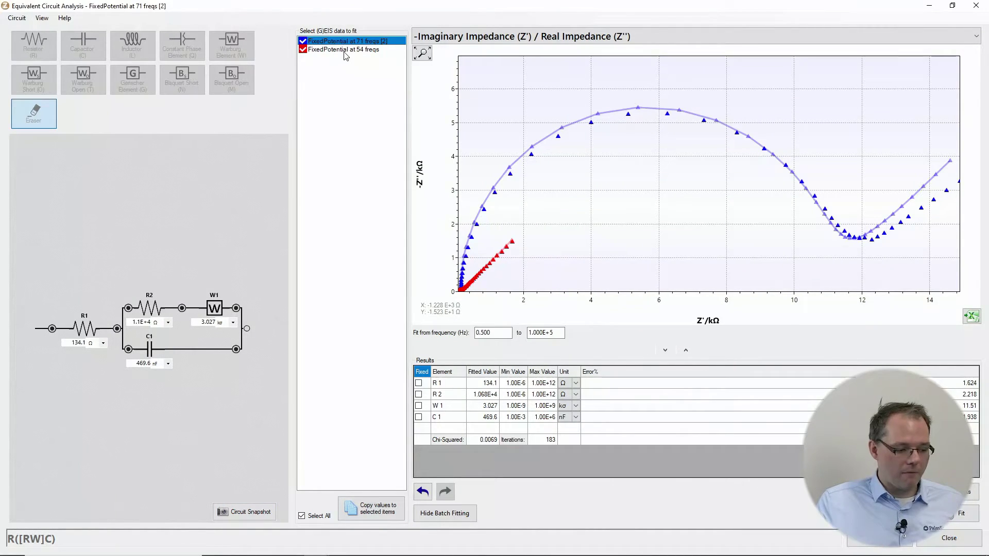
click(345, 51)
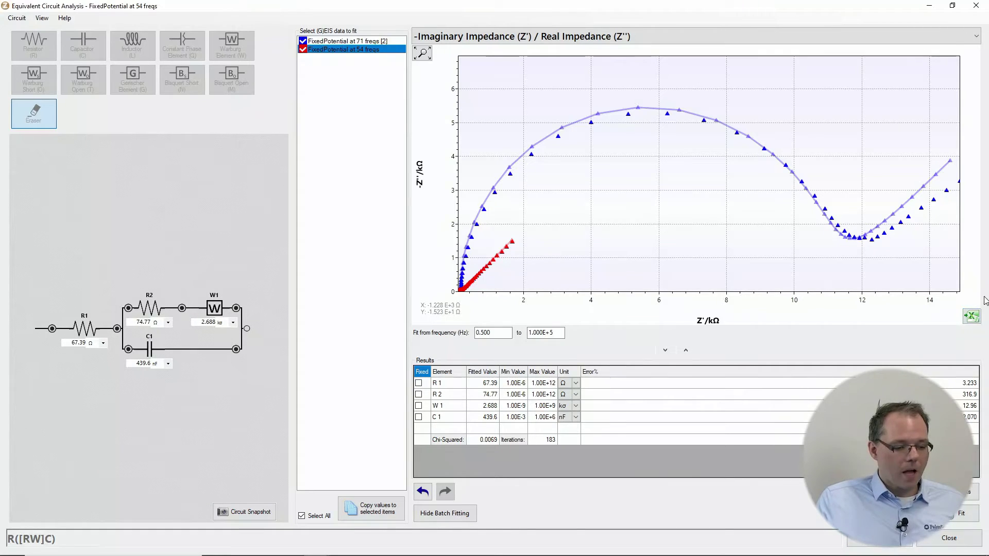
click(782, 41)
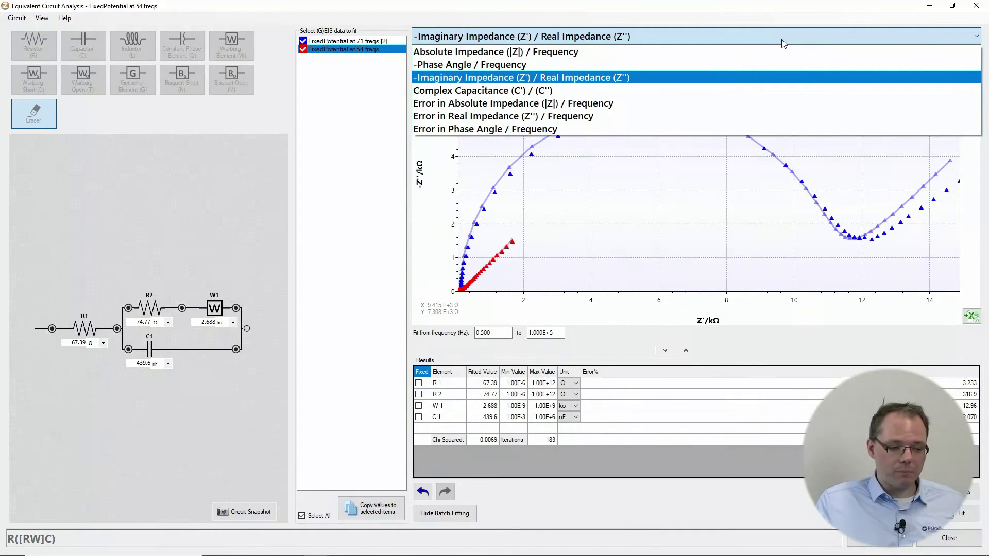
click(782, 43)
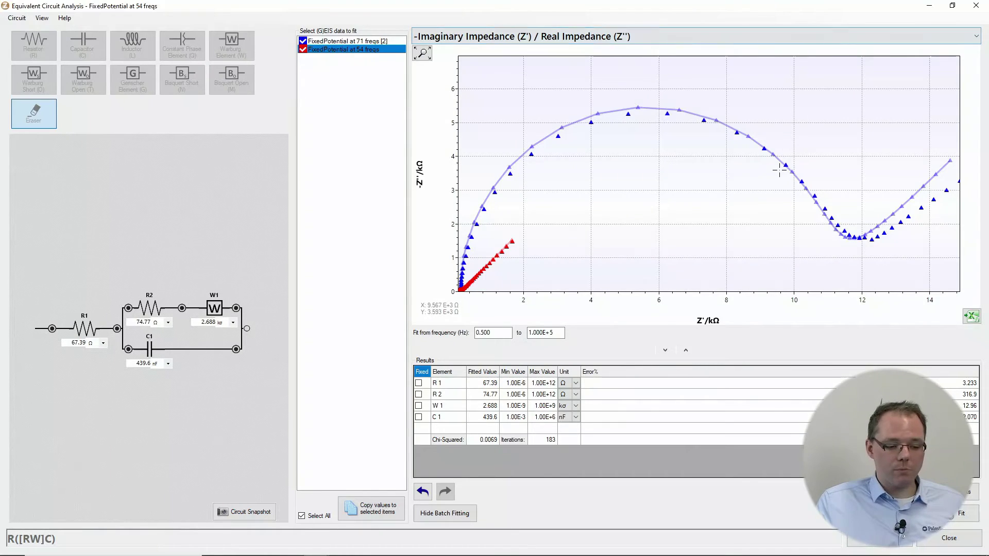